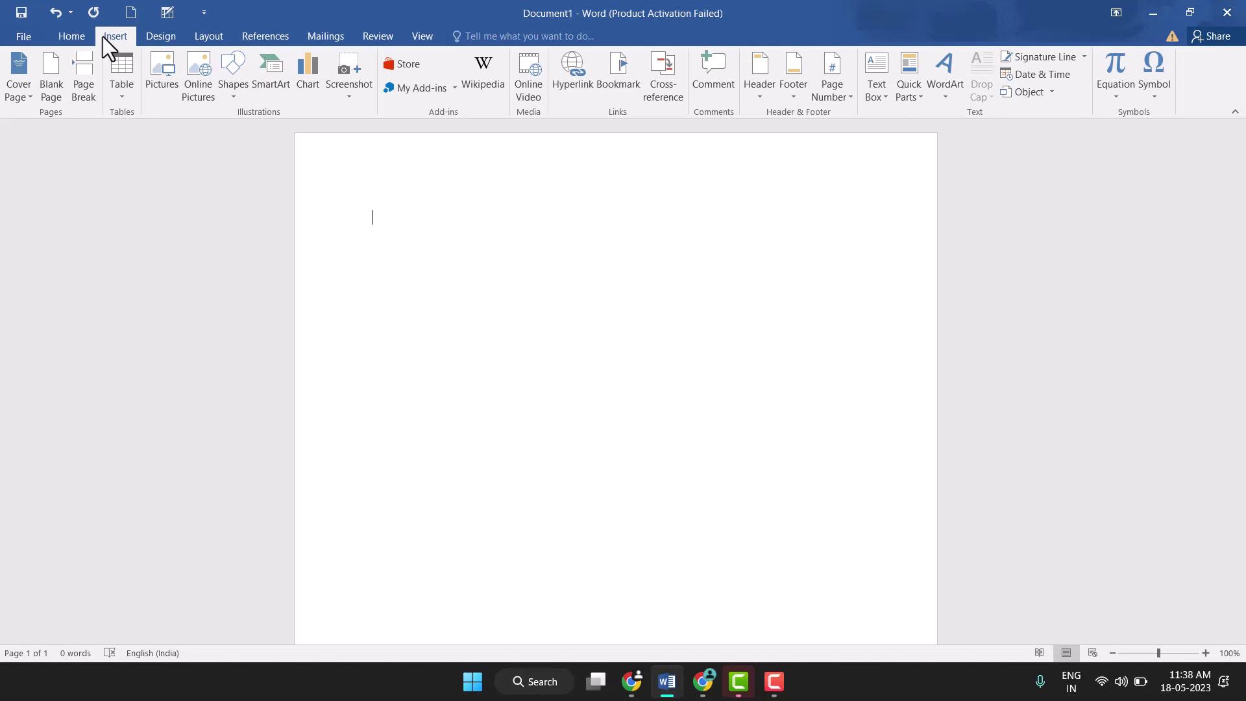
# - Switch the ribbon to the Home tab for font, paragraph and style commands
pyautogui.click(61, 37)
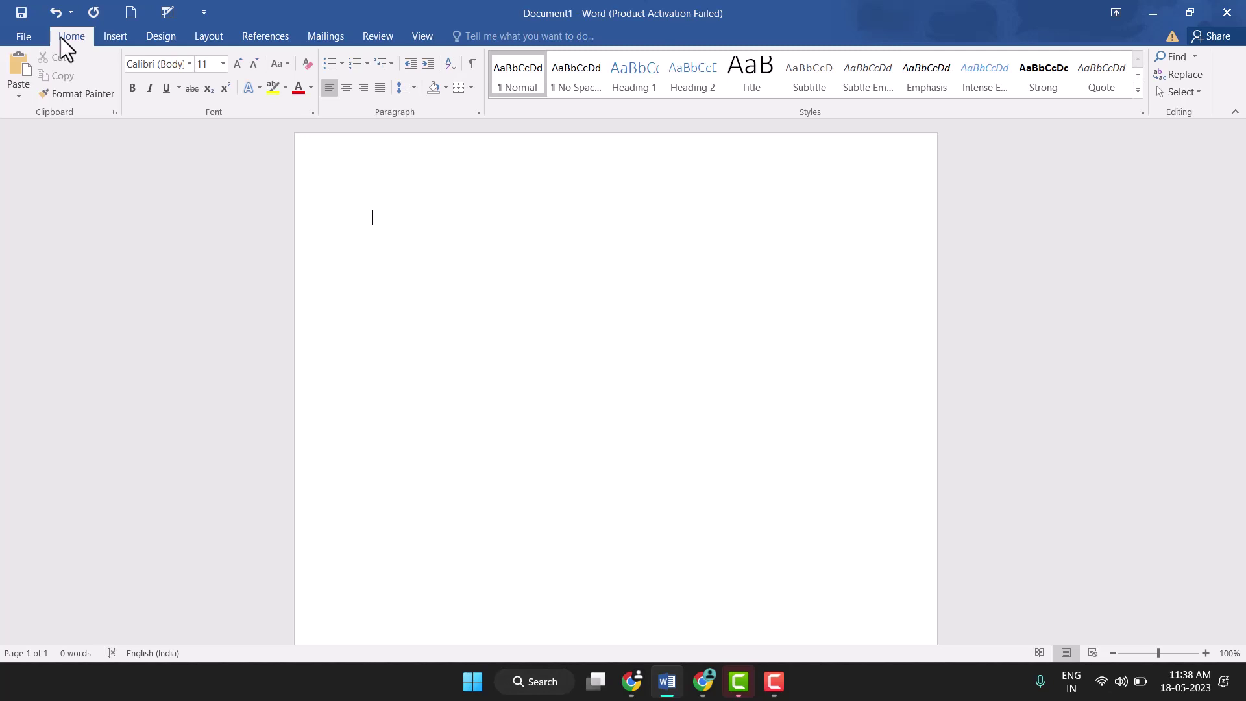
# - Open Online Video from the Insert tab's Media group, which shows a temporary server error
pyautogui.click(116, 40)
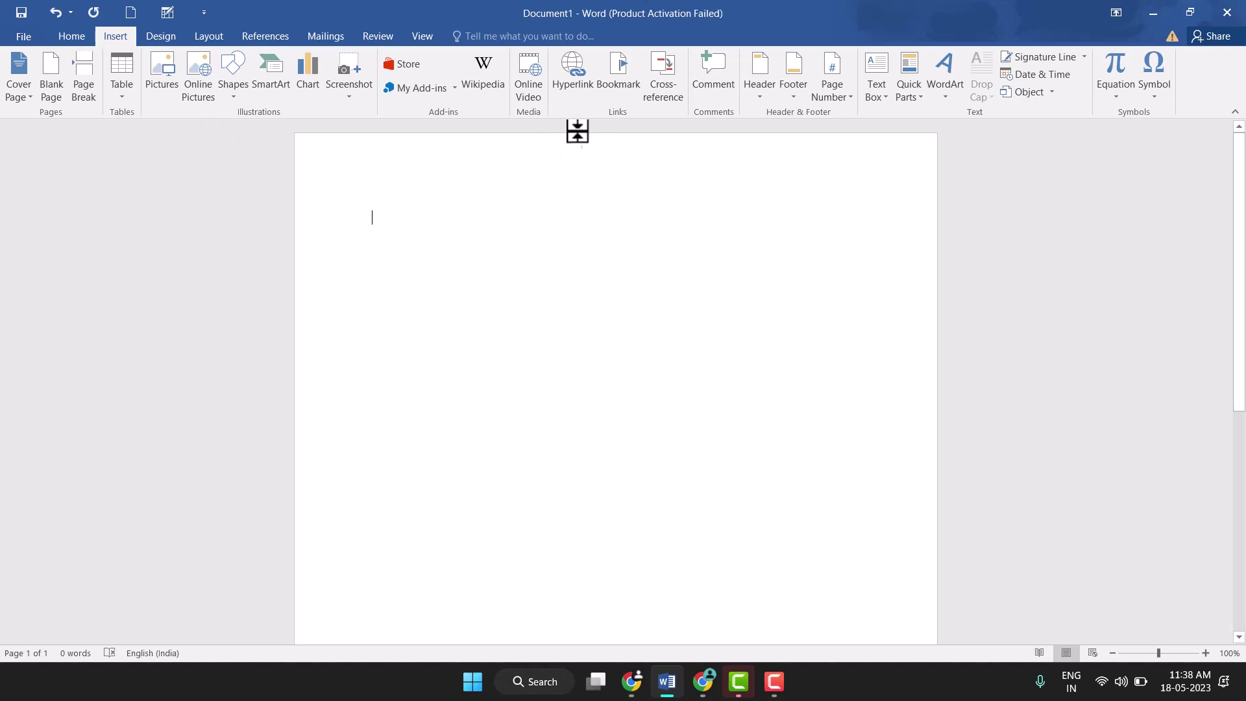
pyautogui.click(533, 86)
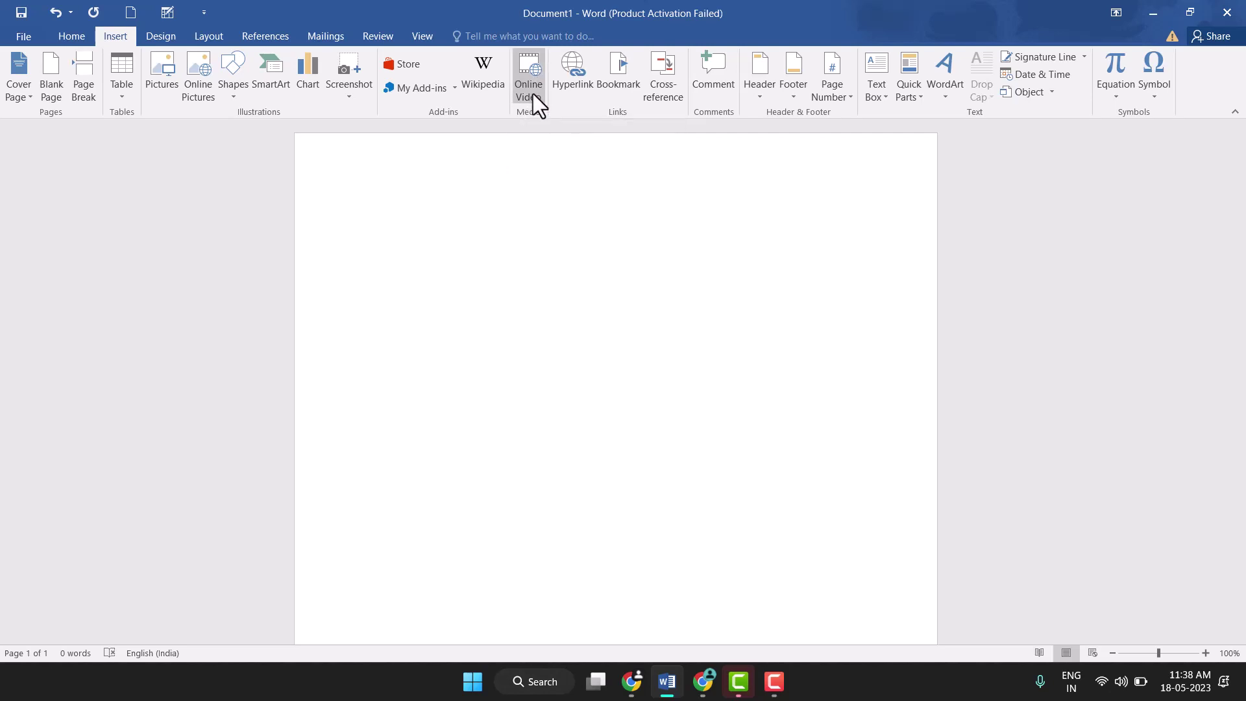
pyautogui.click(532, 90)
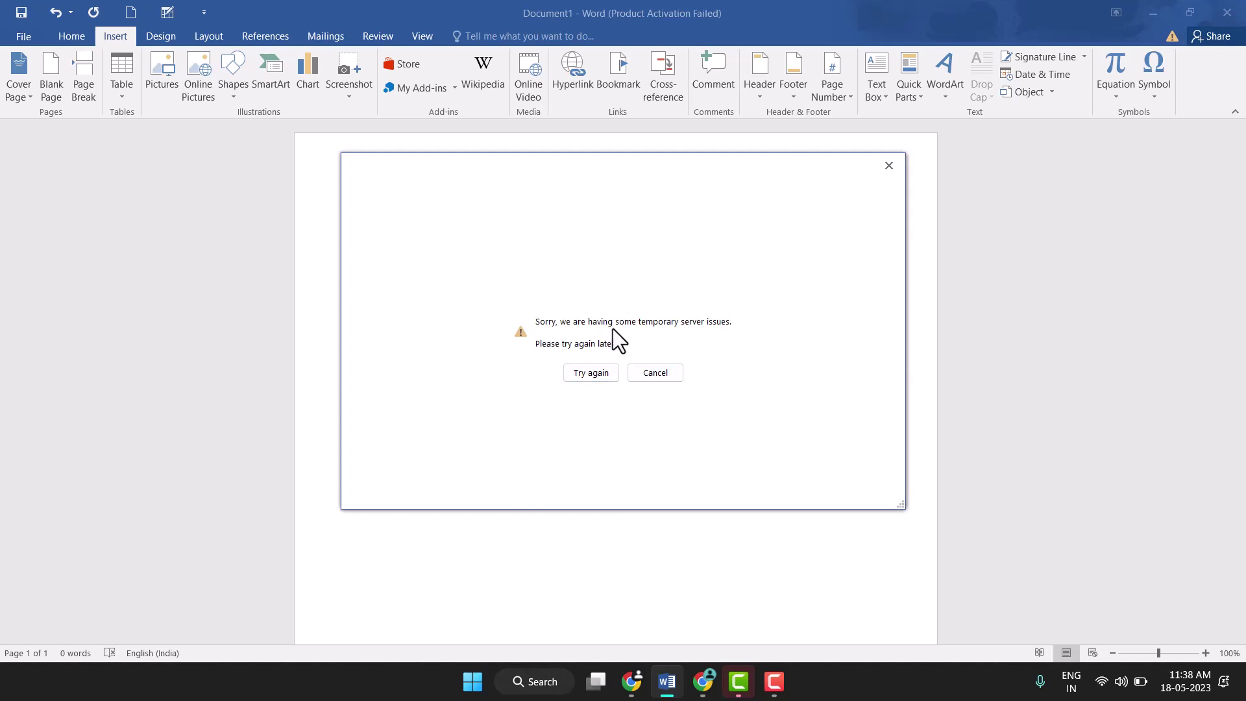
pyautogui.click(597, 376)
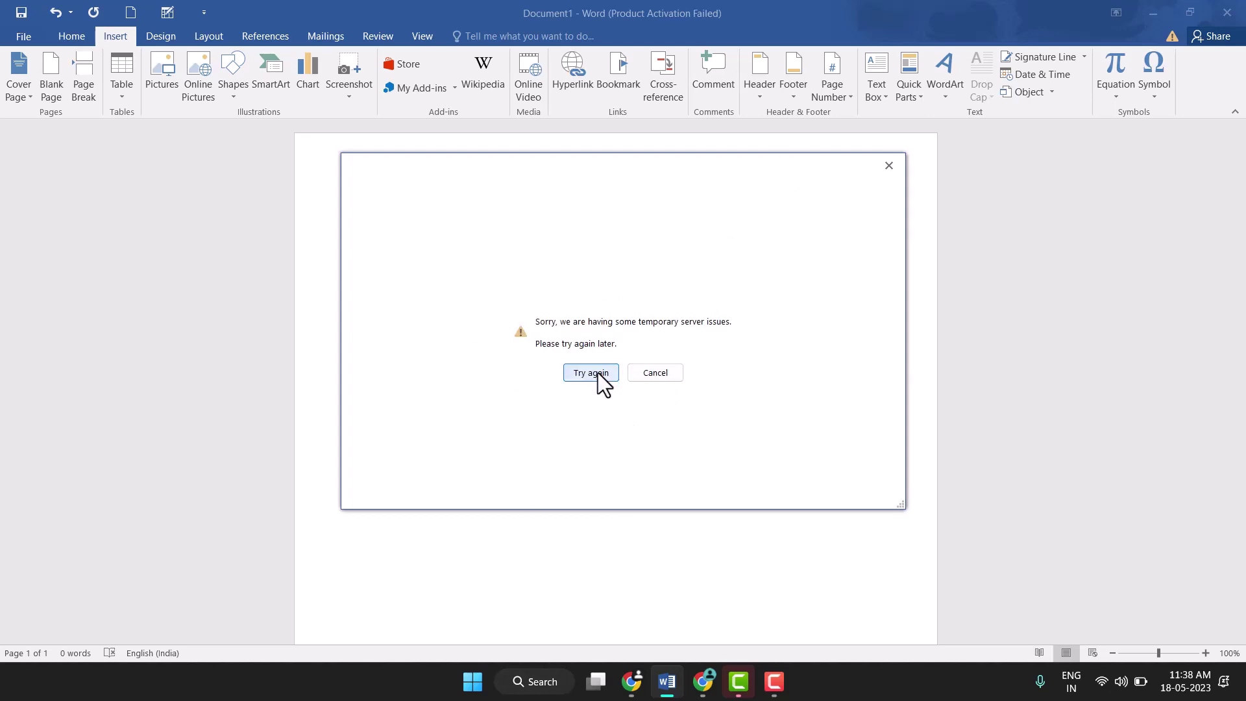
pyautogui.click(598, 377)
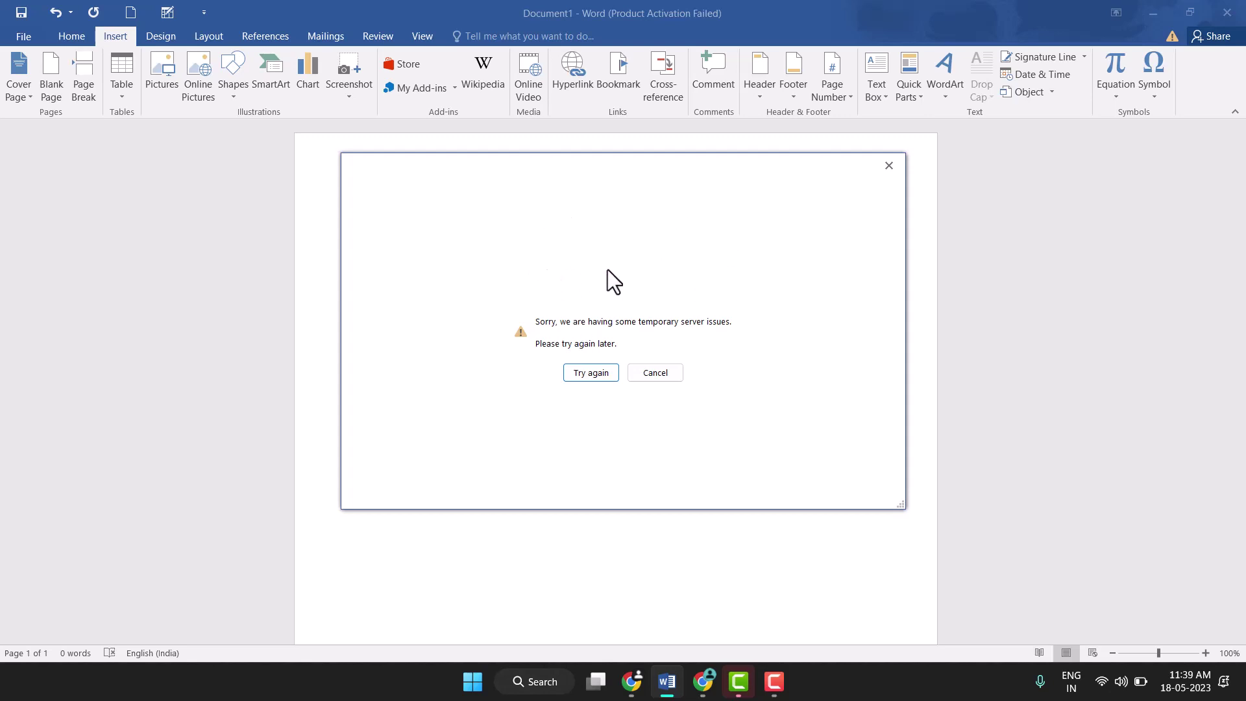
# - Close the online video server error dialog, leaving the document empty
pyautogui.click(889, 171)
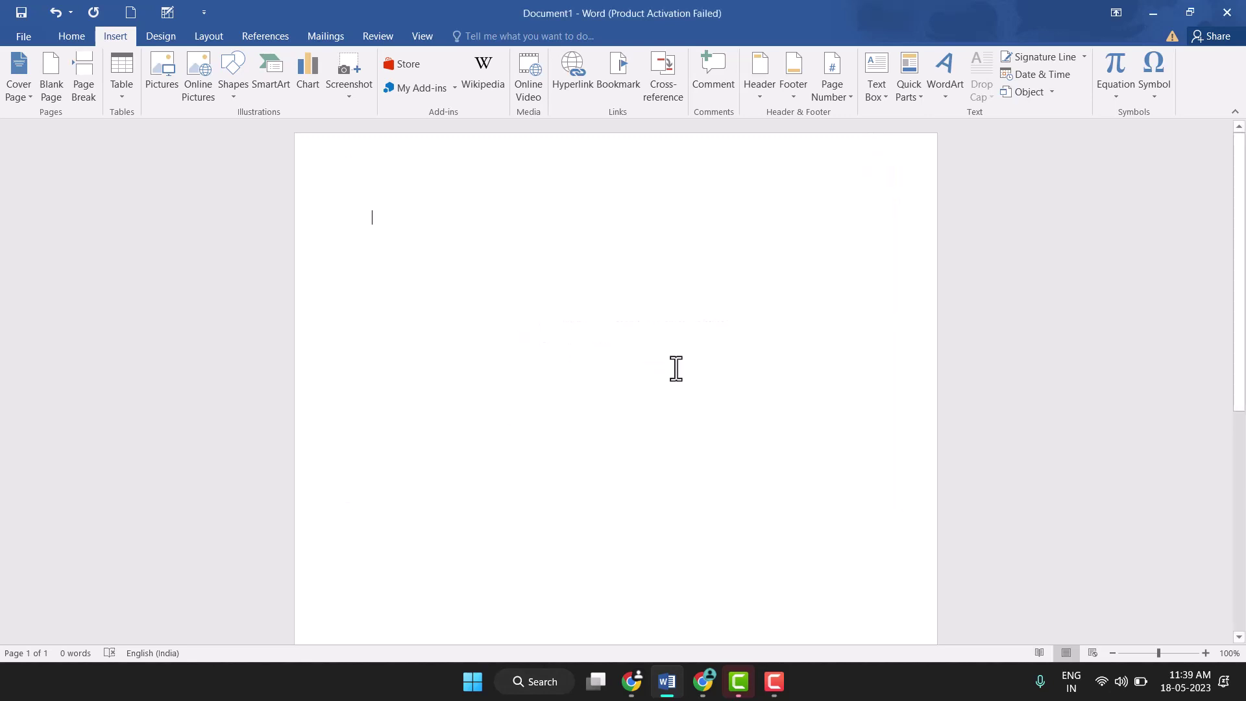